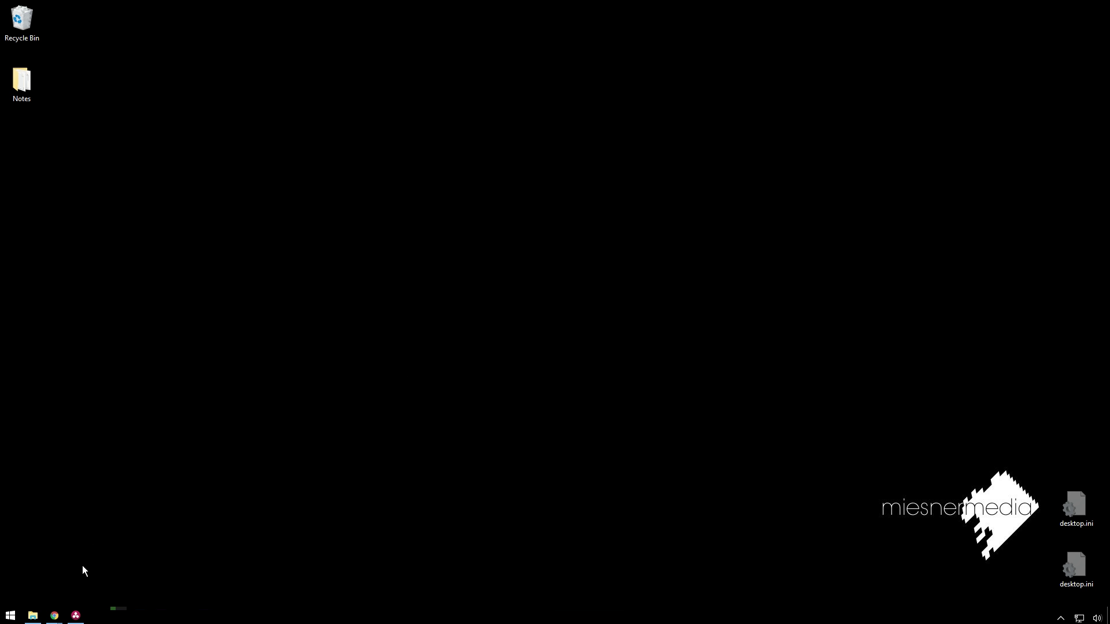
- Preview the musician clip from its first frame and raise node 01's Contrast to 1.468
click(76, 614)
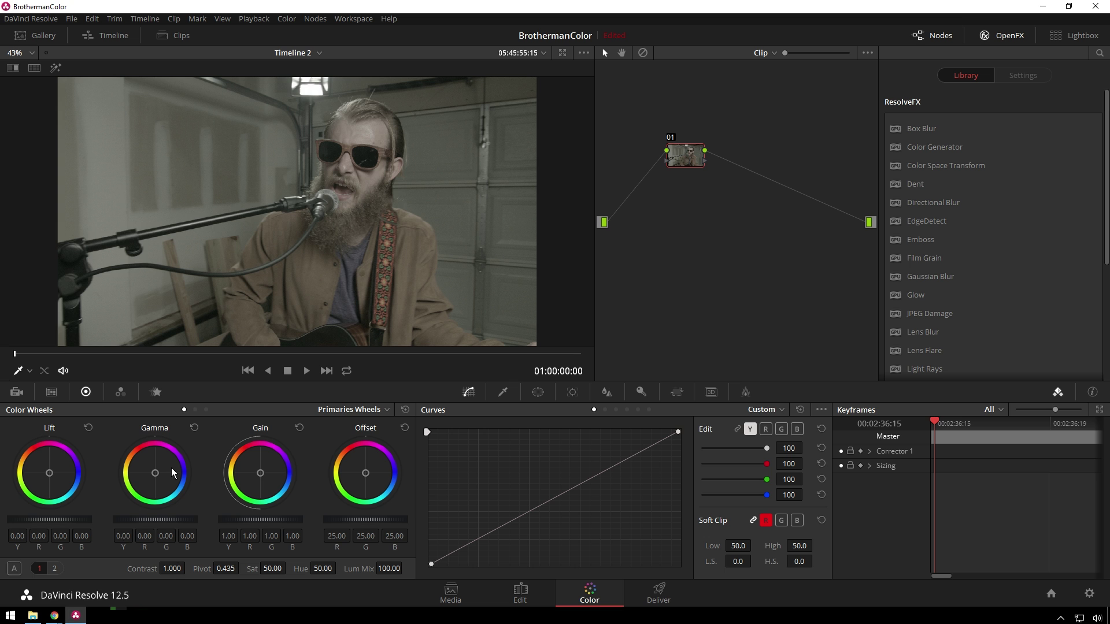
drag(34, 358, 436, 344)
key(Home)
drag(174, 569, 189, 567)
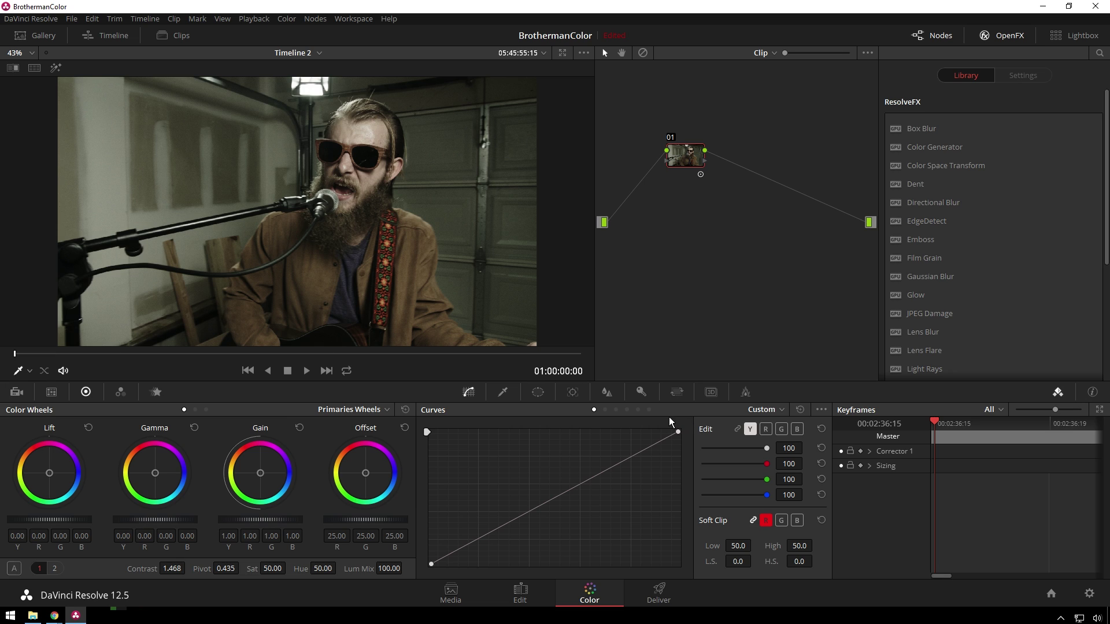
- Pull the blue curve's highlights down and lift its shadows
click(796, 429)
drag(674, 434, 681, 439)
drag(431, 563, 425, 559)
- Lower the green curve's highlights, lift its shadows, and add a low point on it
click(782, 430)
click(679, 433)
drag(677, 433, 684, 438)
click(433, 564)
drag(432, 564, 425, 565)
click(467, 546)
- Shift the red curve's shadow point inward, then bypass and restore node 01 to compare
click(764, 429)
drag(430, 566, 433, 567)
key(ctrl+d)
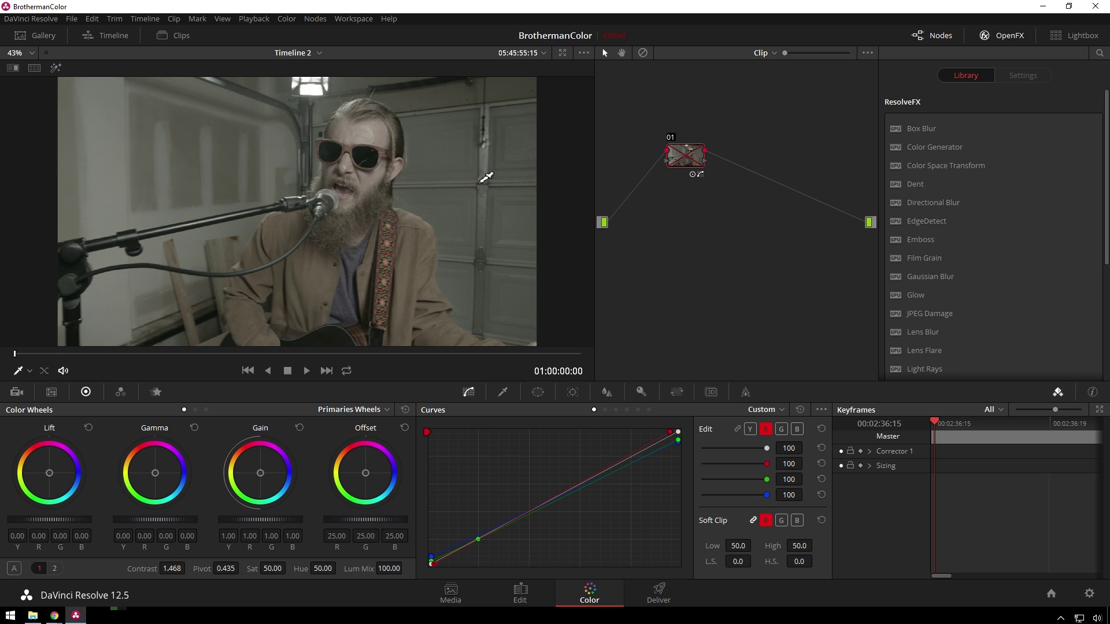
key(ctrl+d)
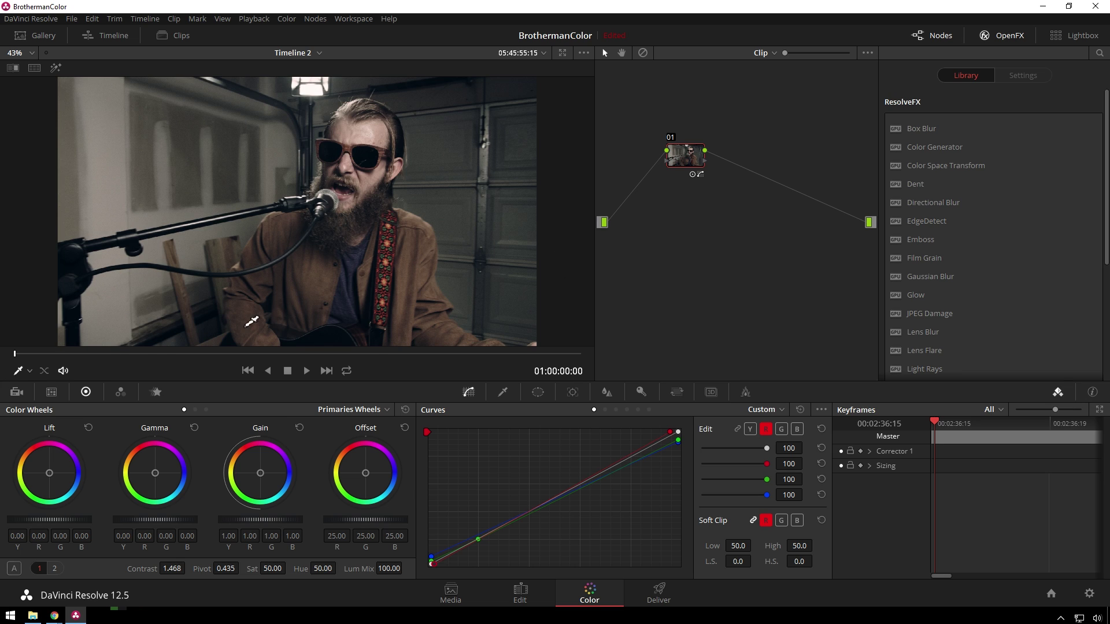
- Lift the luma curve in the upper midtones and set Soft Clip Low to 70.1
click(749, 430)
drag(626, 461, 599, 469)
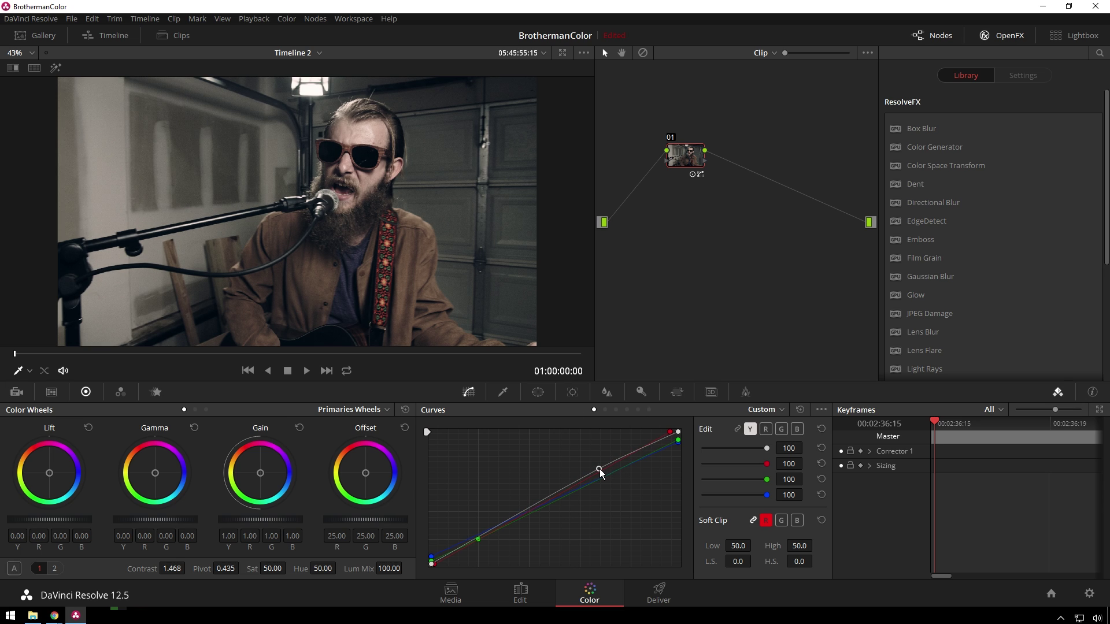
drag(715, 550, 754, 545)
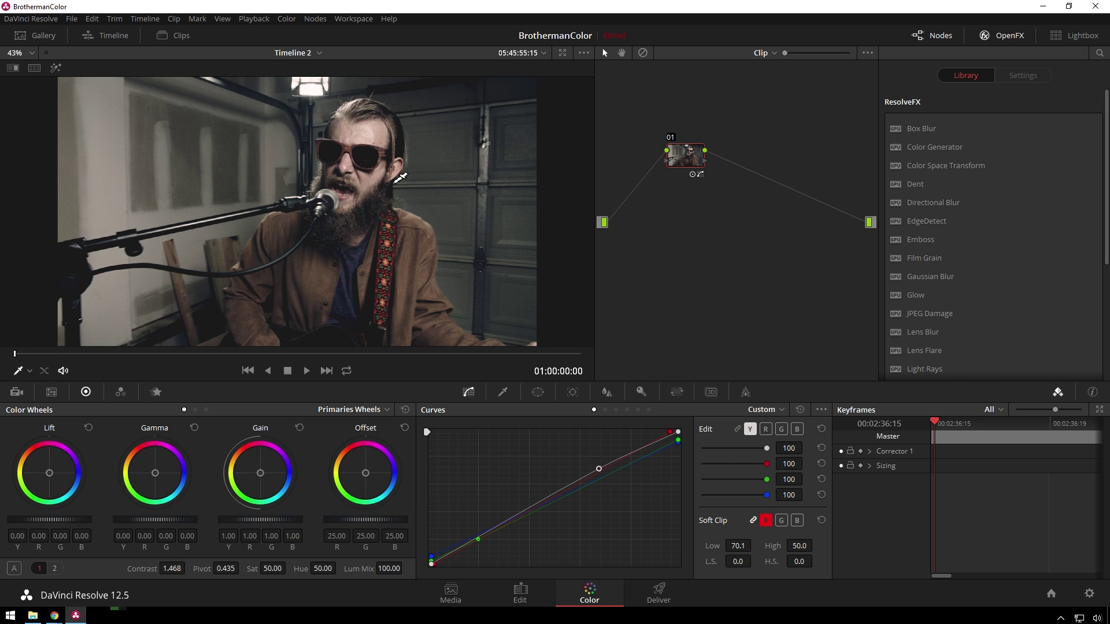
- Compare the grade on and off, then add node 02 before node 01
key(ctrl+d)
key(ctrl+d)
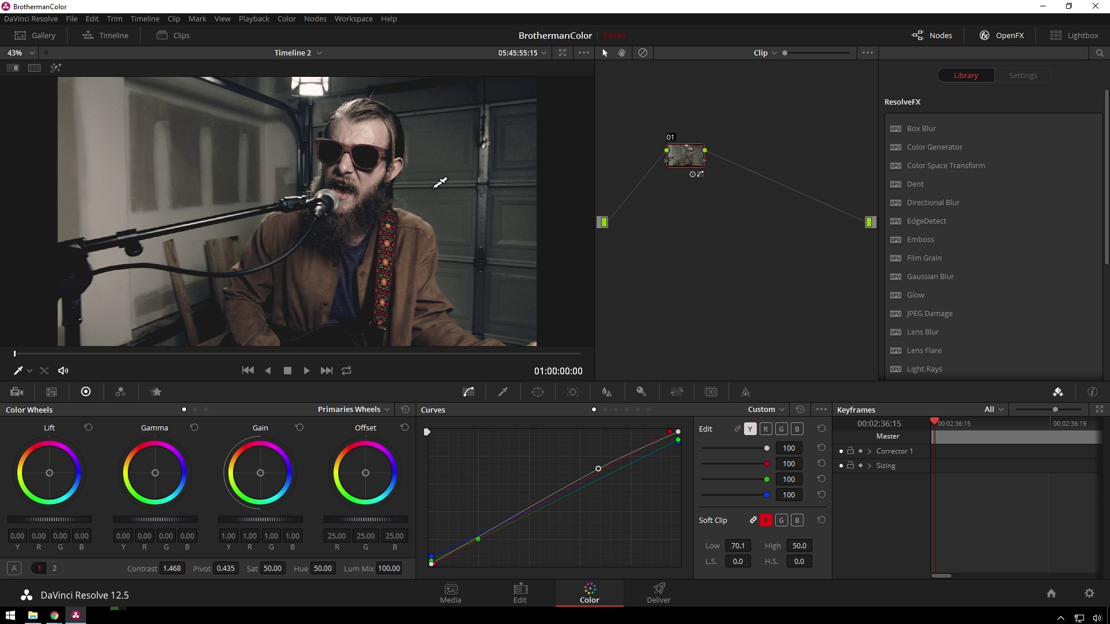
key(ctrl+d)
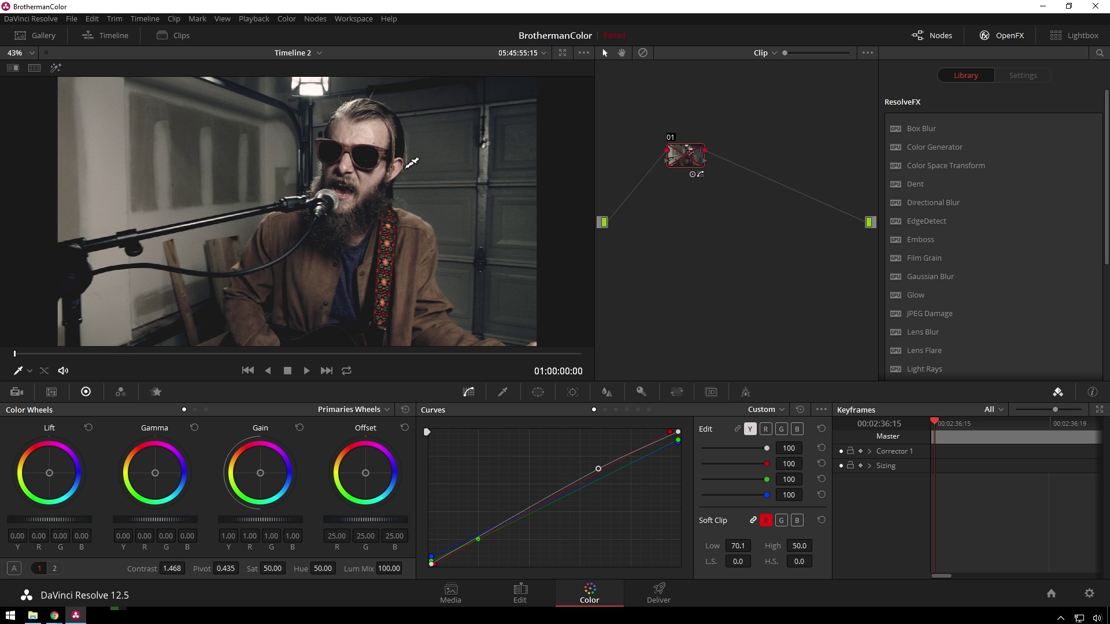
key(ctrl+d)
key(alt+s)
key(ctrl+z)
key(shift+s)
- Give node 02 a large inverted circular window with 13.44 softness and gamma lowered to -0.03
click(538, 392)
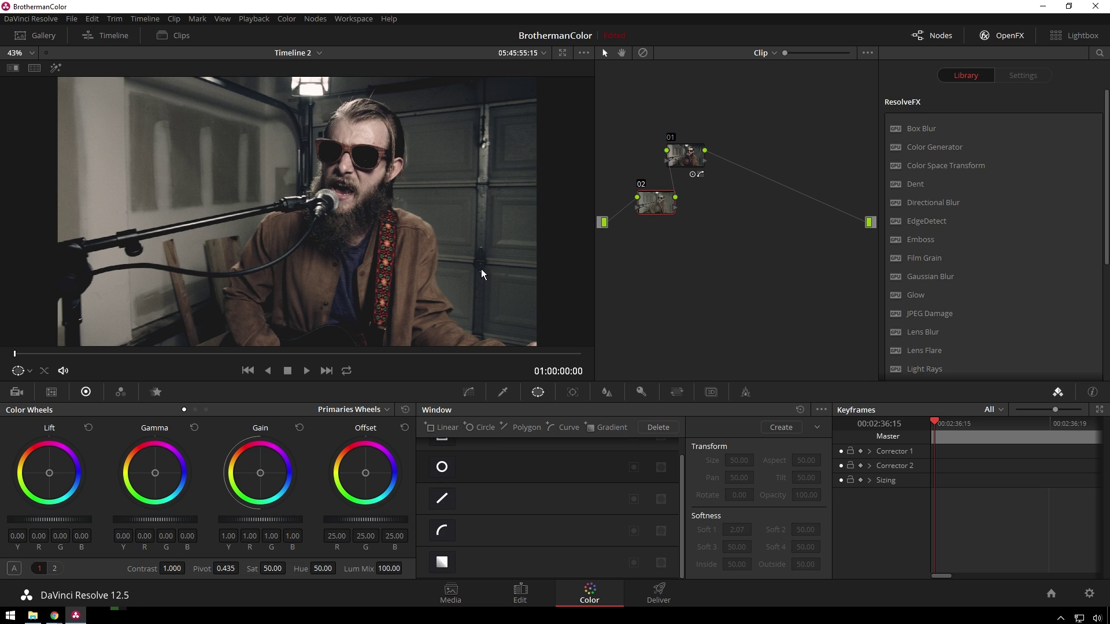
click(443, 467)
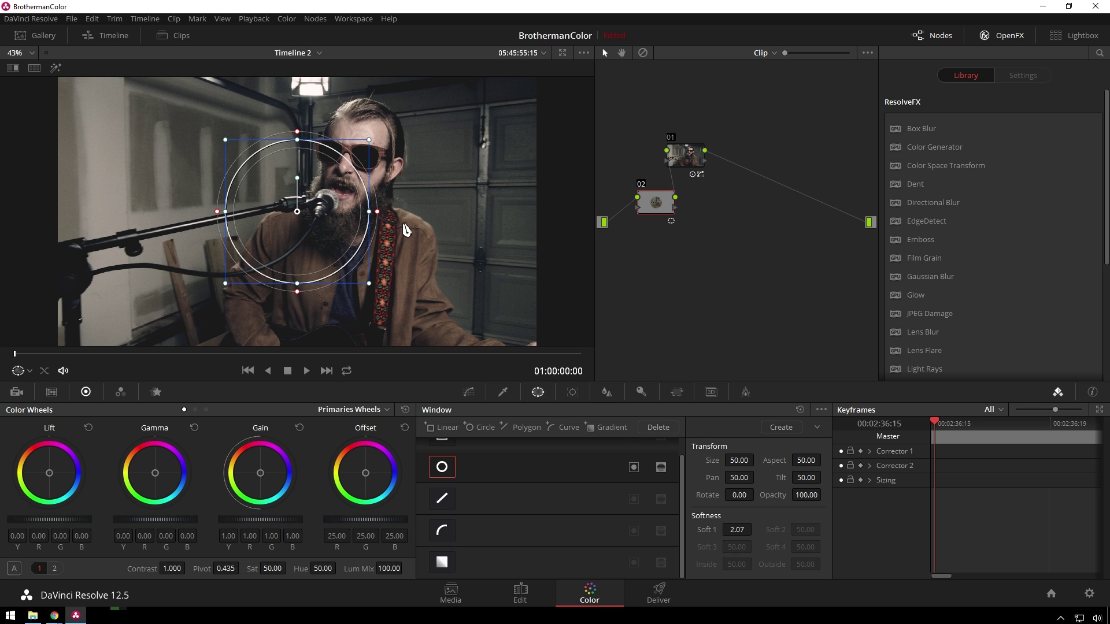
drag(391, 275, 487, 255)
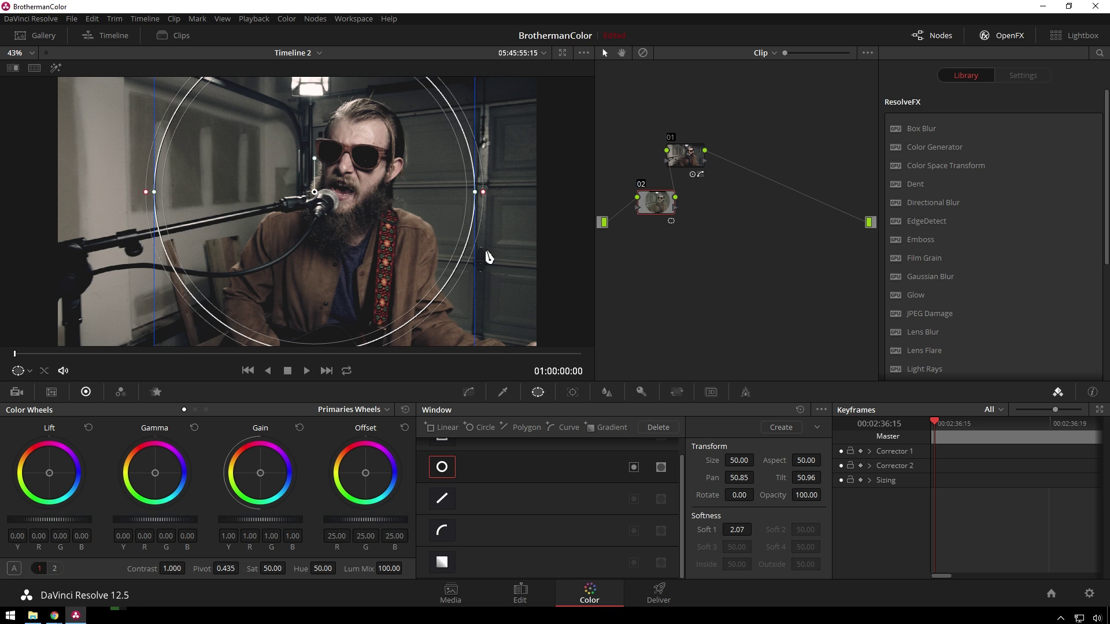
drag(488, 204, 539, 189)
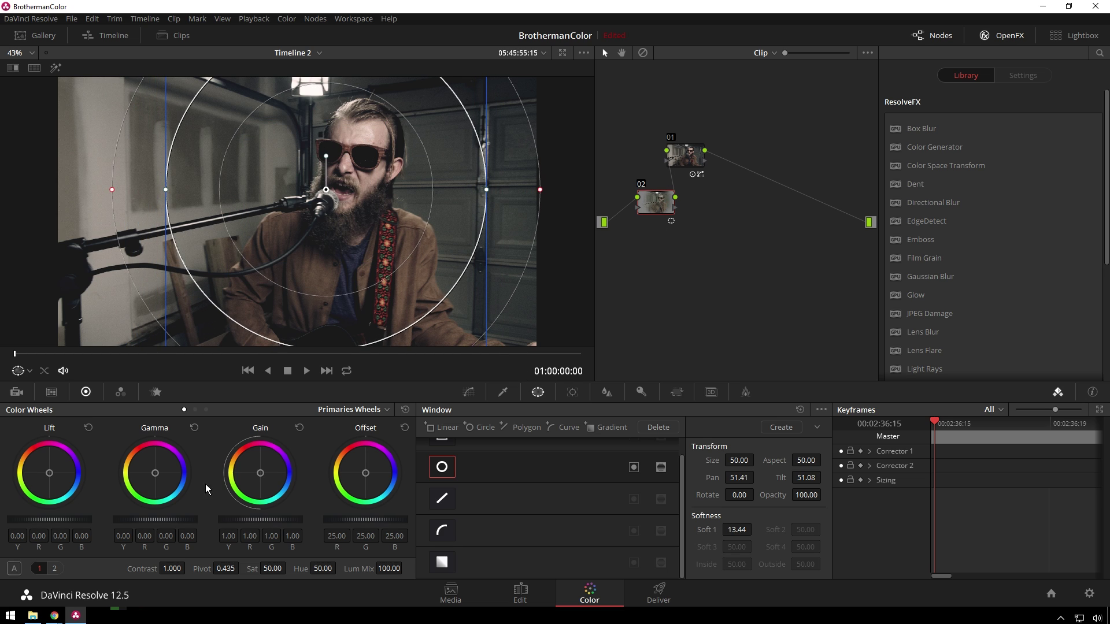
drag(182, 518, 172, 518)
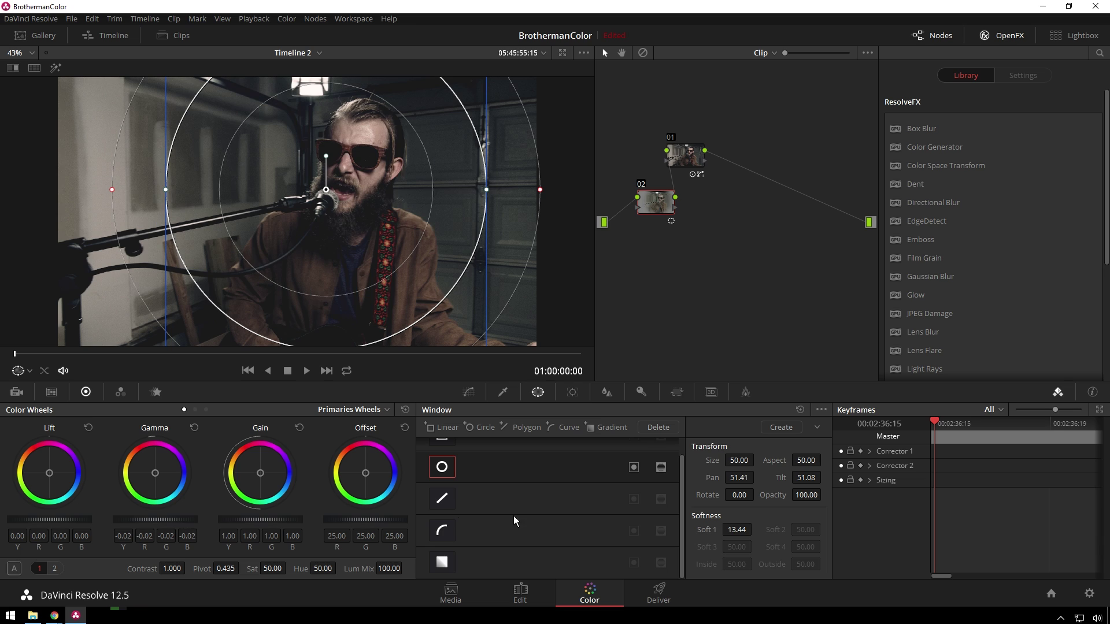
click(635, 469)
drag(383, 201, 392, 199)
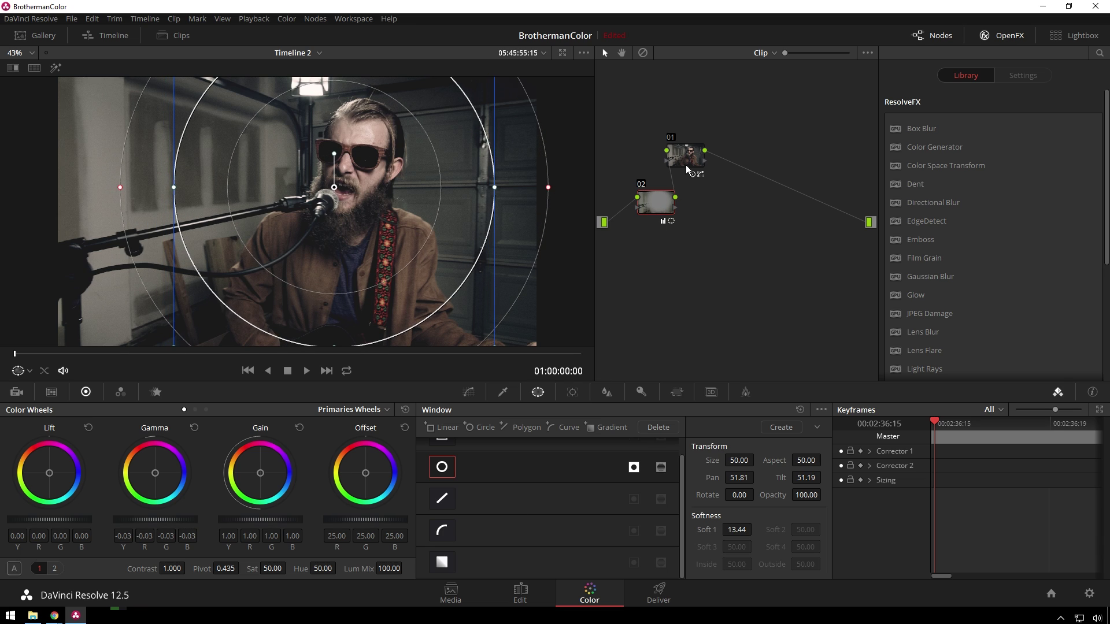